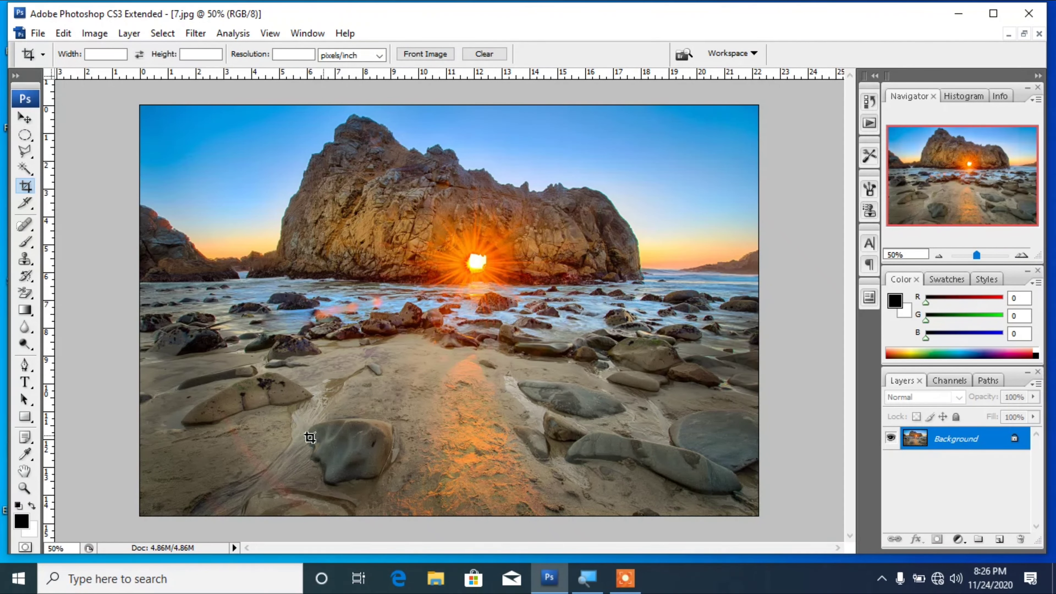
pyautogui.moveTo(296, 410); pyautogui.dragTo(410, 500)
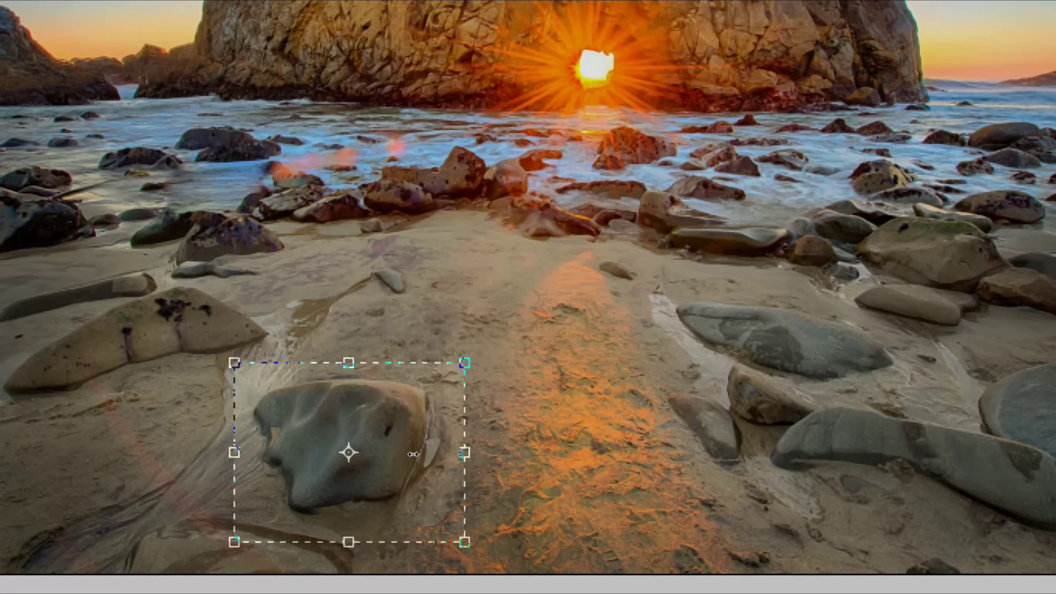
pyautogui.moveTo(416, 456); pyautogui.dragTo(442, 460)
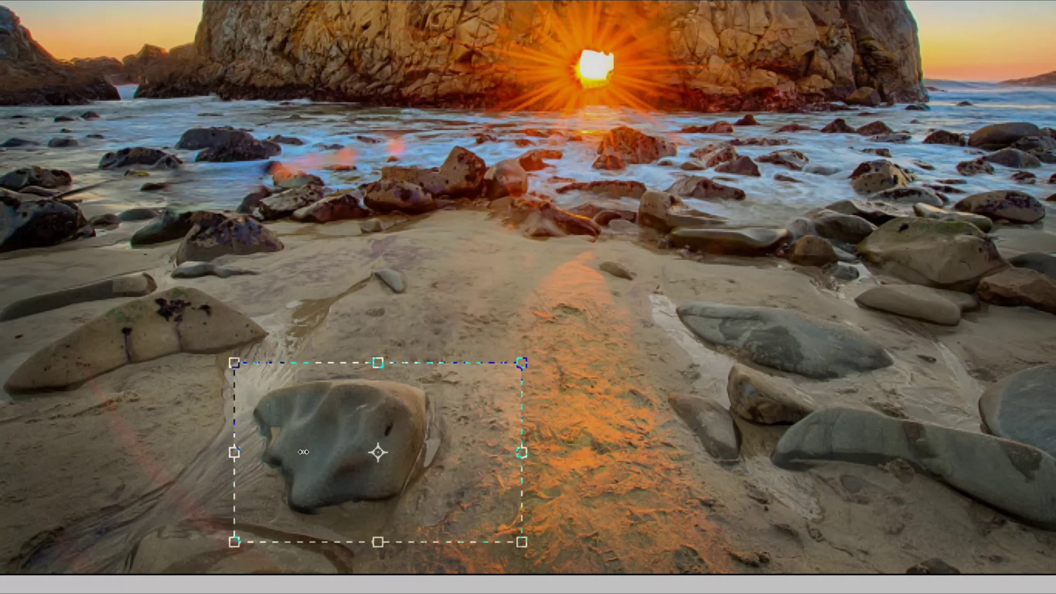
pyautogui.moveTo(294, 455); pyautogui.dragTo(281, 456)
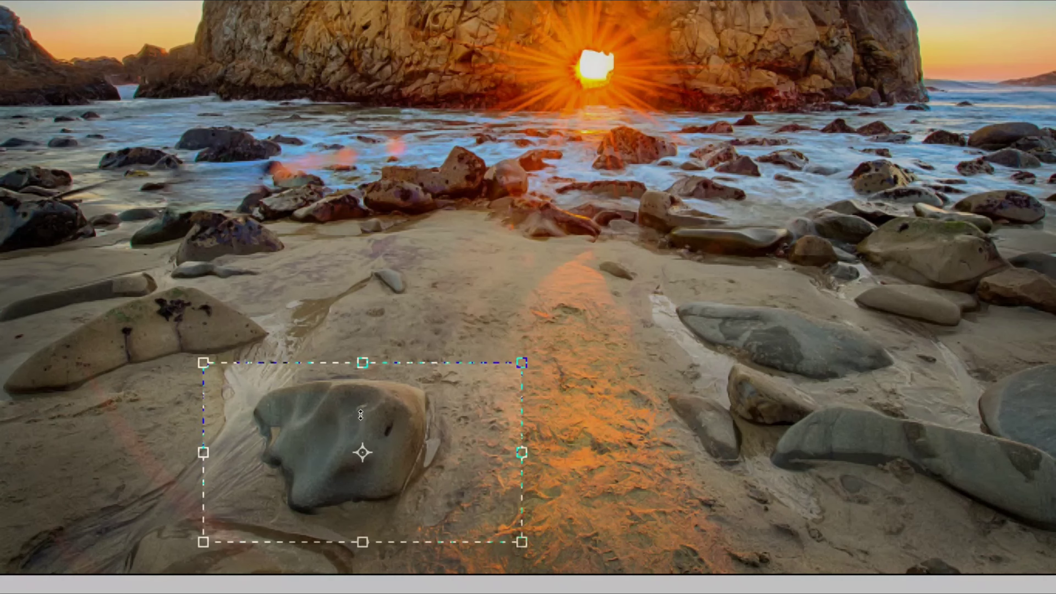
pyautogui.moveTo(357, 412); pyautogui.dragTo(358, 375)
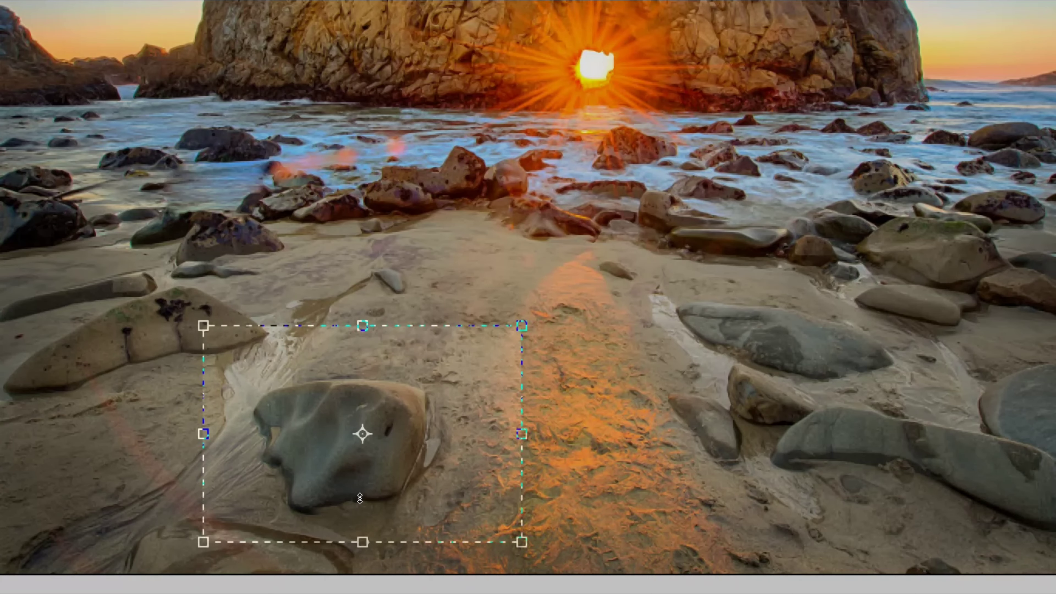
pyautogui.moveTo(359, 499); pyautogui.dragTo(360, 503)
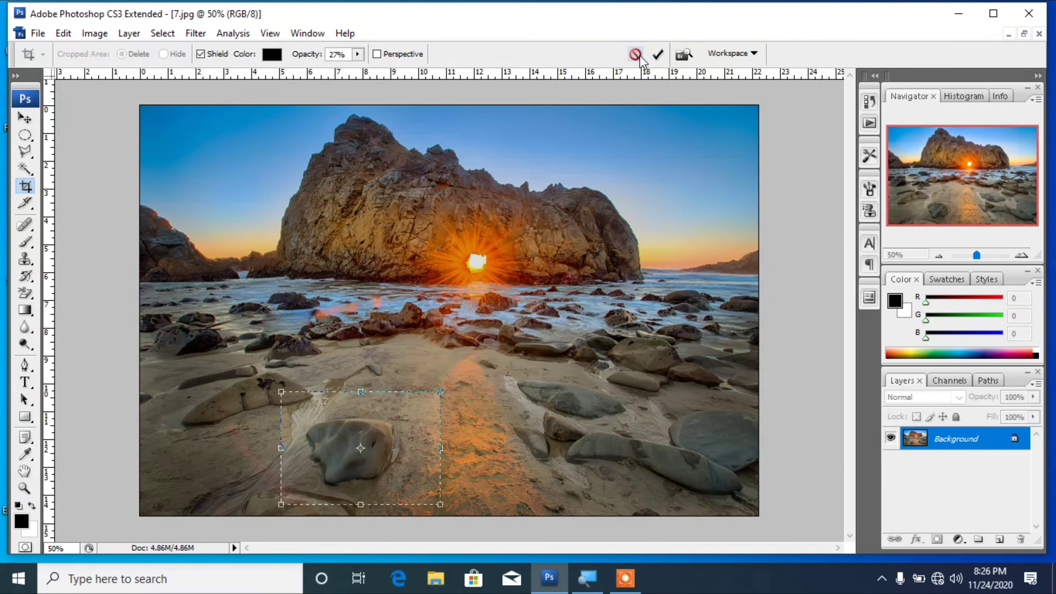
pyautogui.click(635, 54)
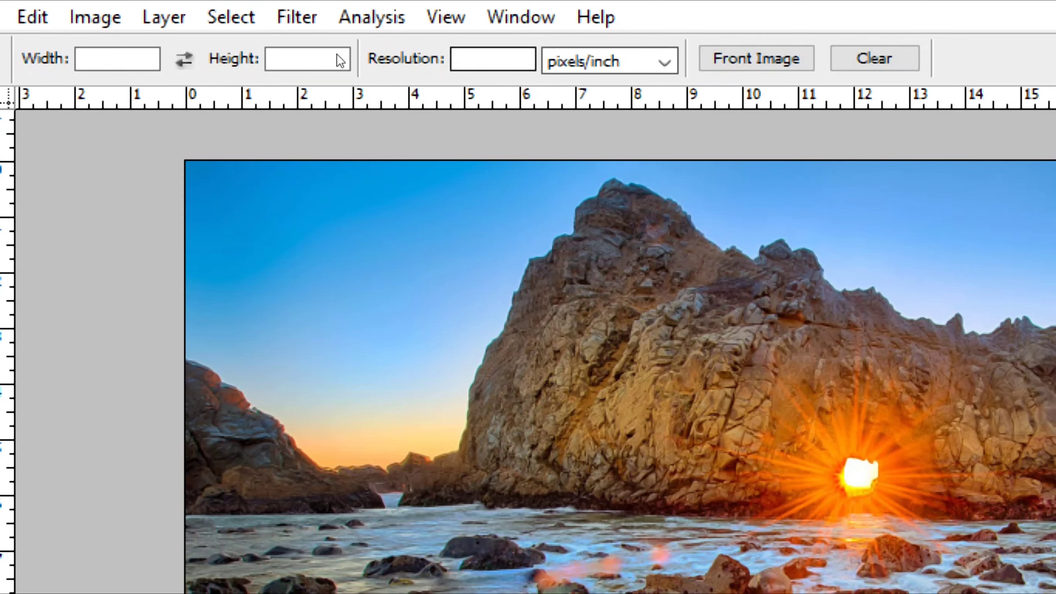
pyautogui.press('Tab')
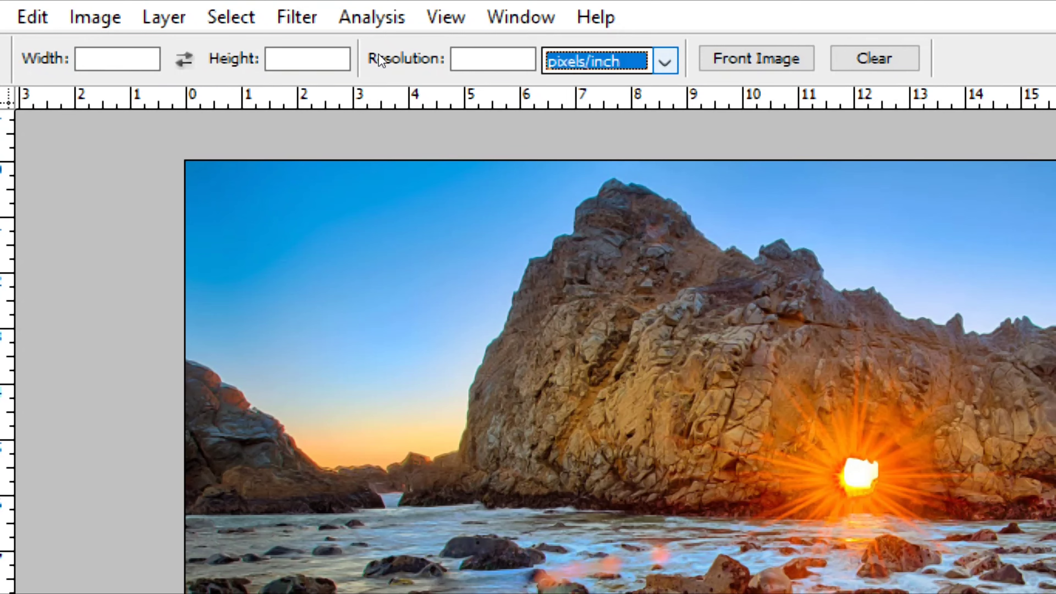
pyautogui.hotkey('alt', 'Down')
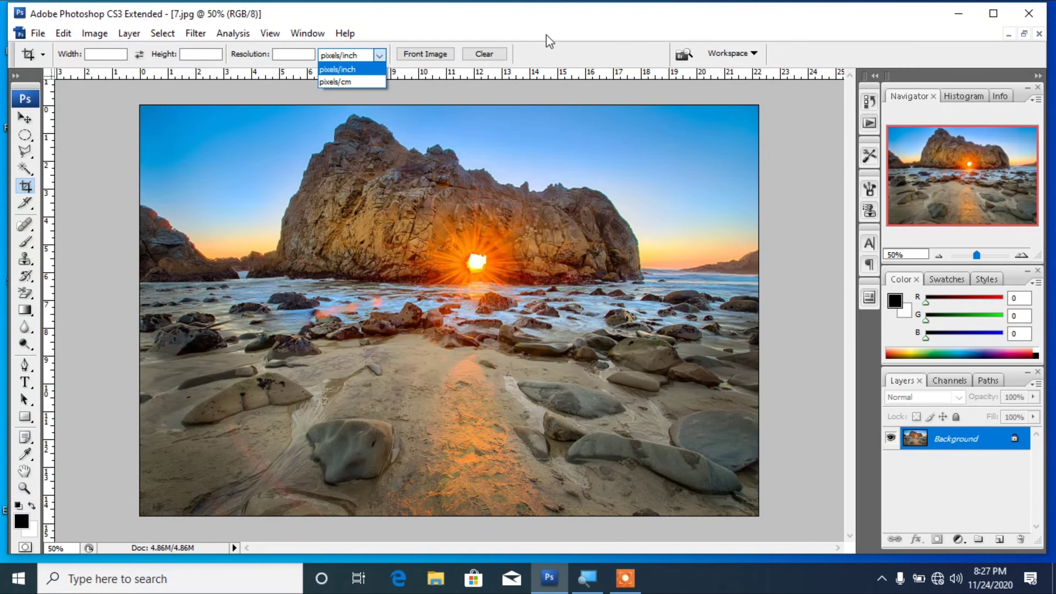
pyautogui.press('Return')
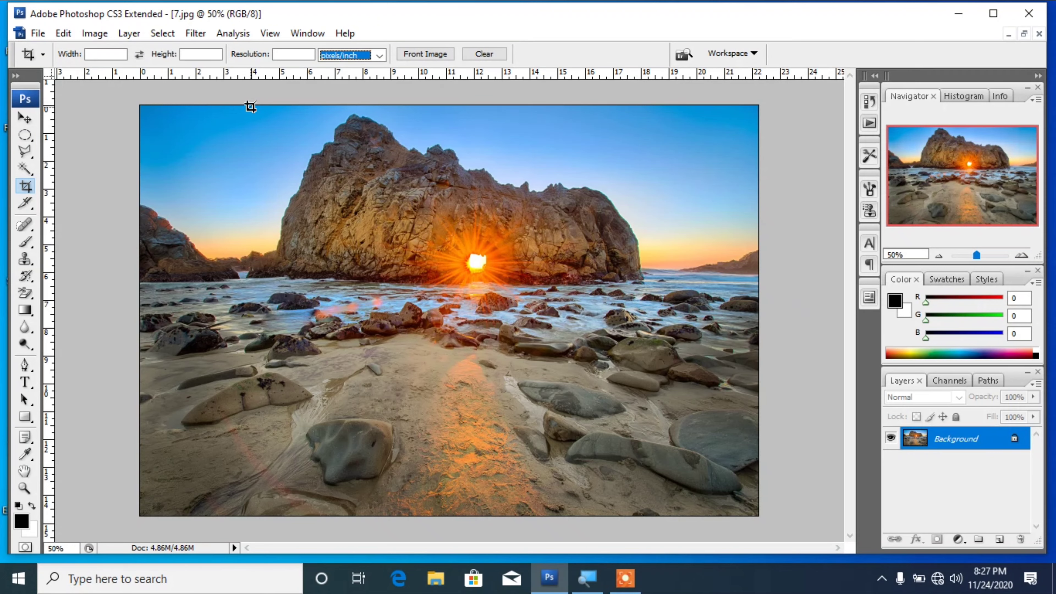
# Step: Frame the large rock with the Crop tool from the image's top edge to the waterline and set the shield color to blue 2121b9
pyautogui.moveTo(251, 106); pyautogui.dragTo(698, 286)
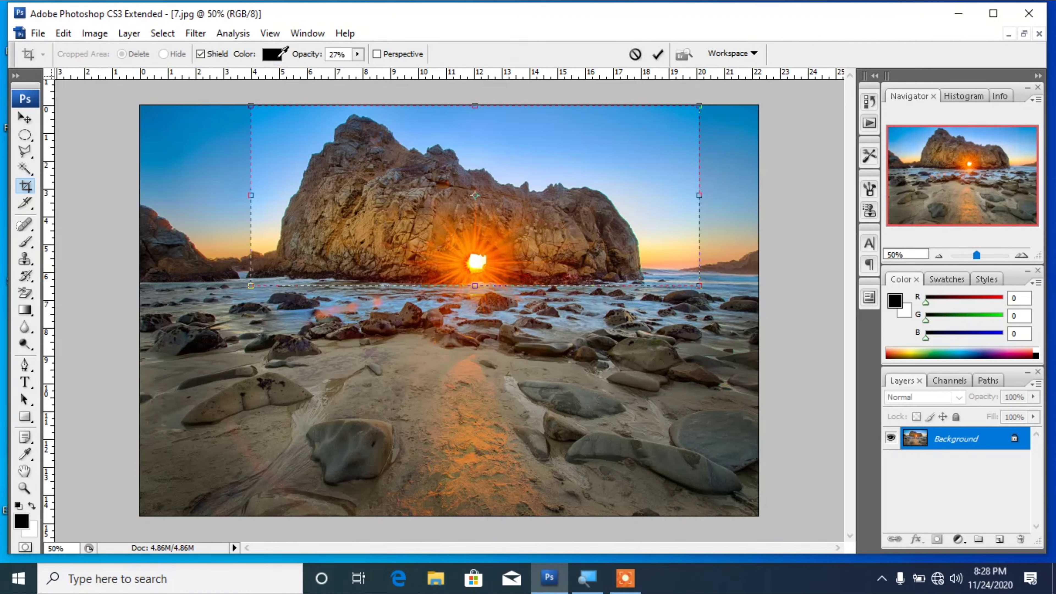
pyautogui.click(276, 59)
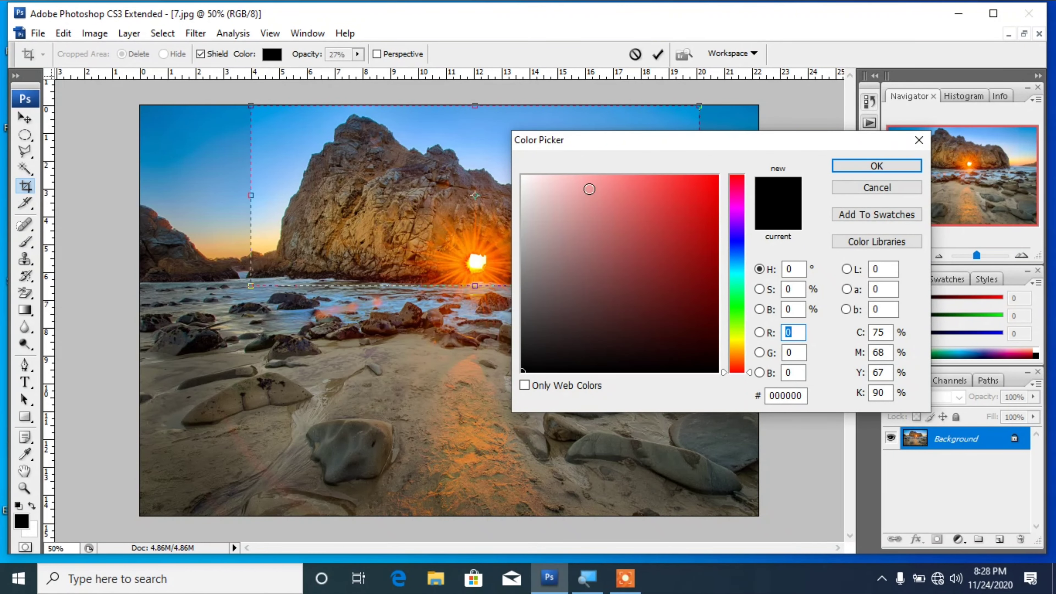
pyautogui.click(738, 344)
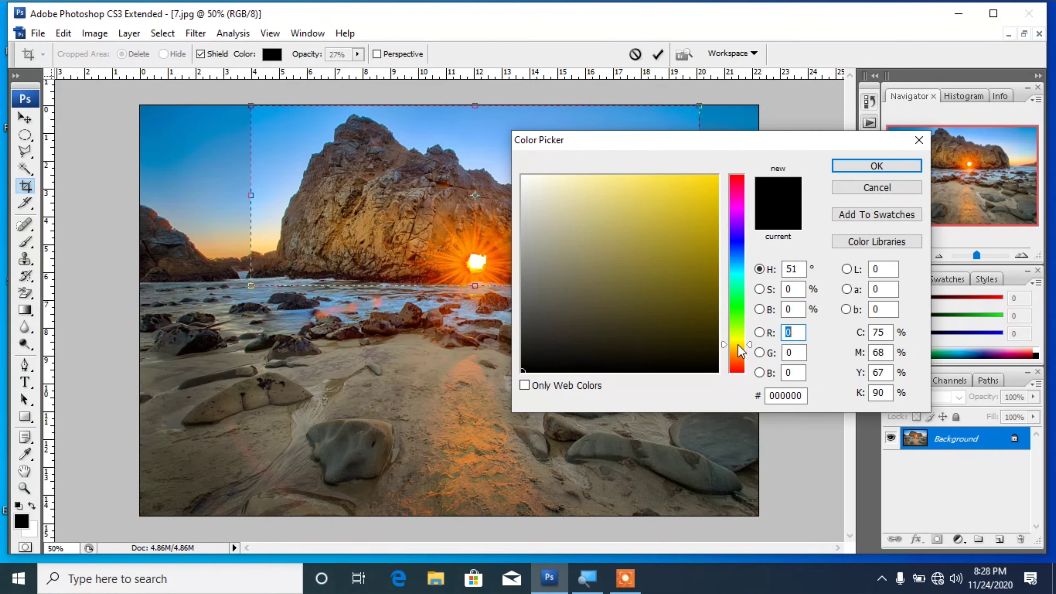
pyautogui.click(682, 230)
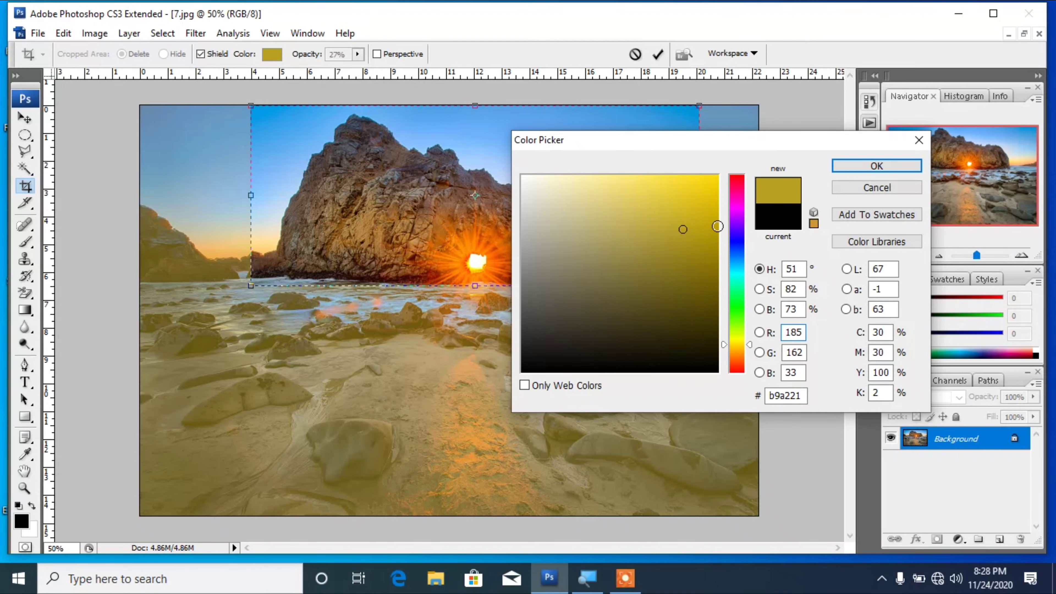
pyautogui.click(736, 241)
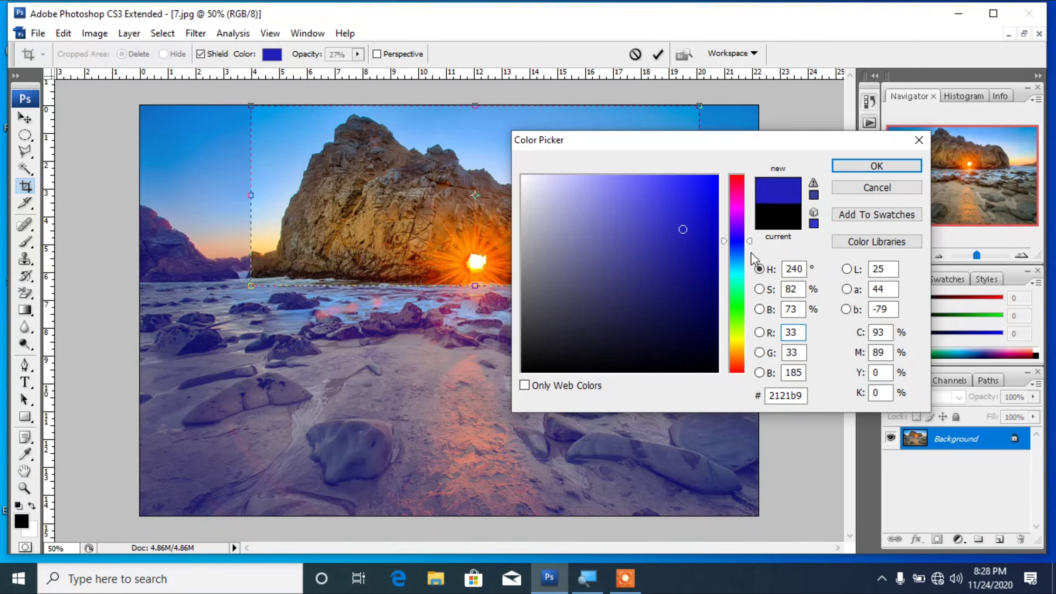
pyautogui.click(876, 166)
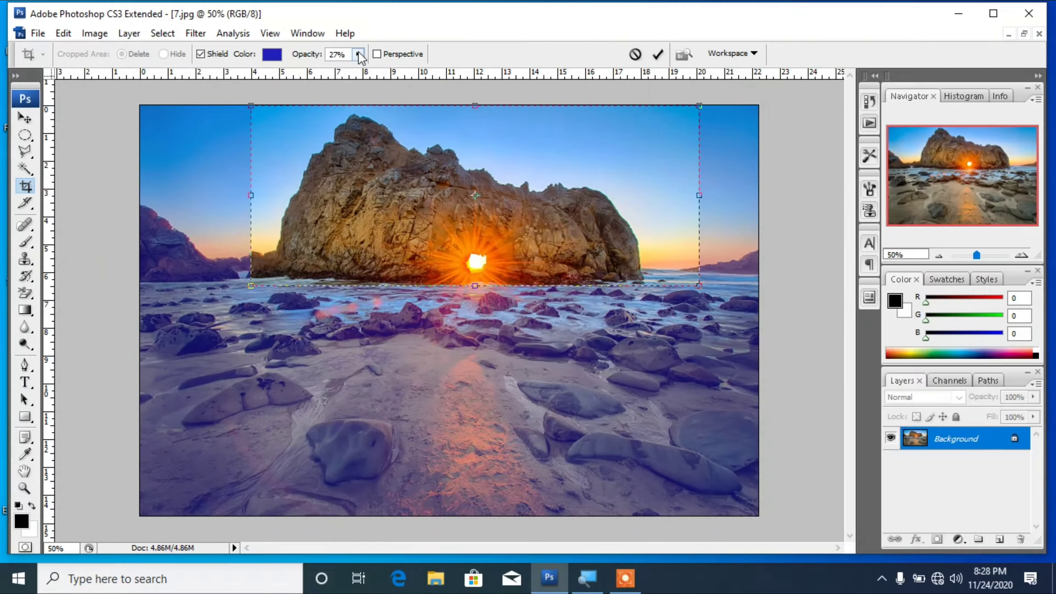
# Step: Raise the crop shield opacity to 76% and set the shield color to dark blue 0c0c4d
pyautogui.click(358, 54)
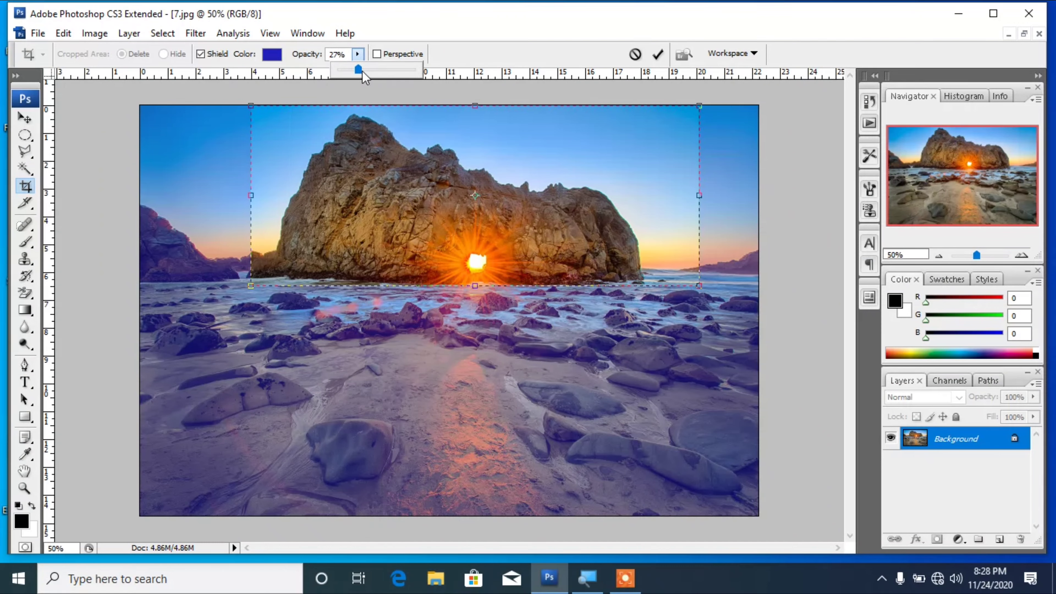
pyautogui.moveTo(365, 78); pyautogui.dragTo(374, 79)
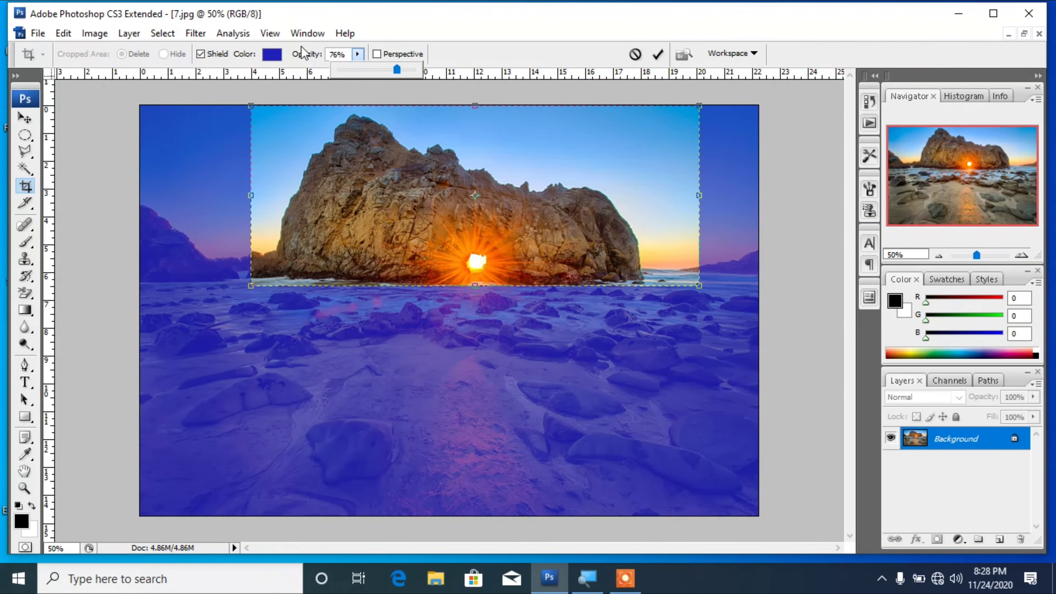
pyautogui.click(272, 54)
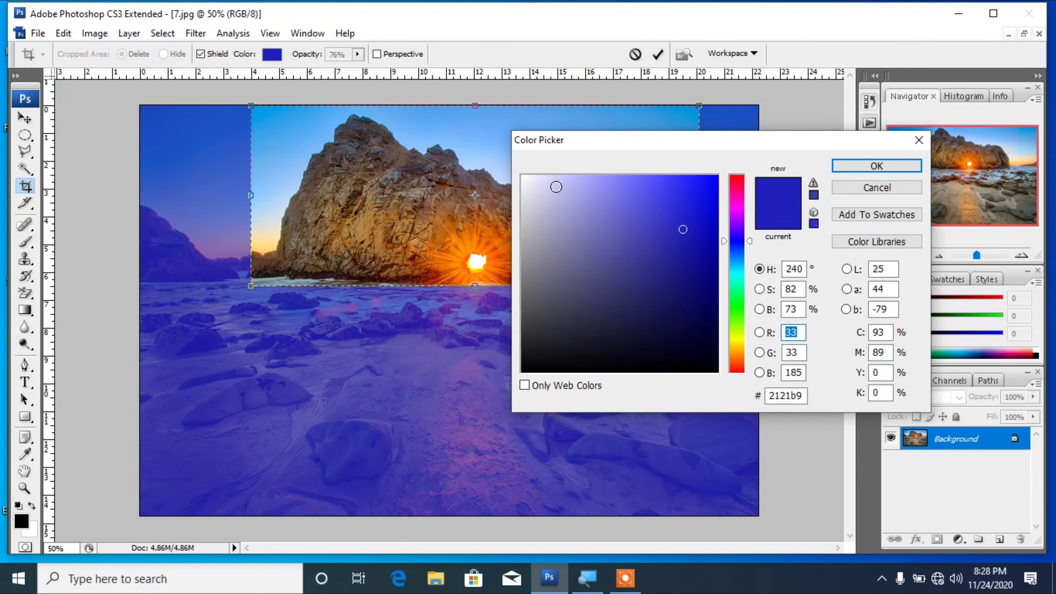
pyautogui.click(556, 186)
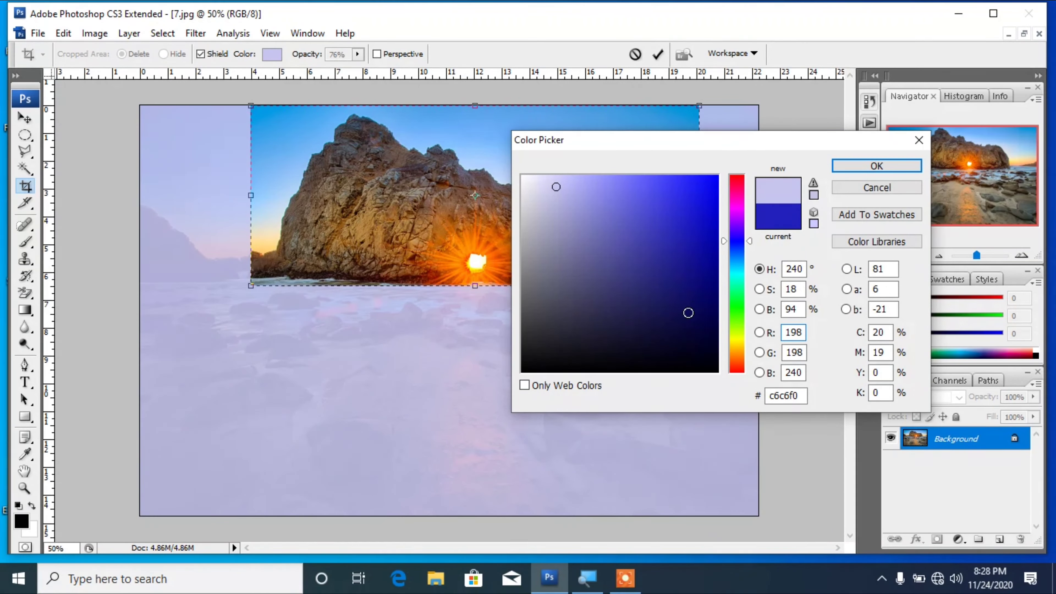
pyautogui.click(688, 313)
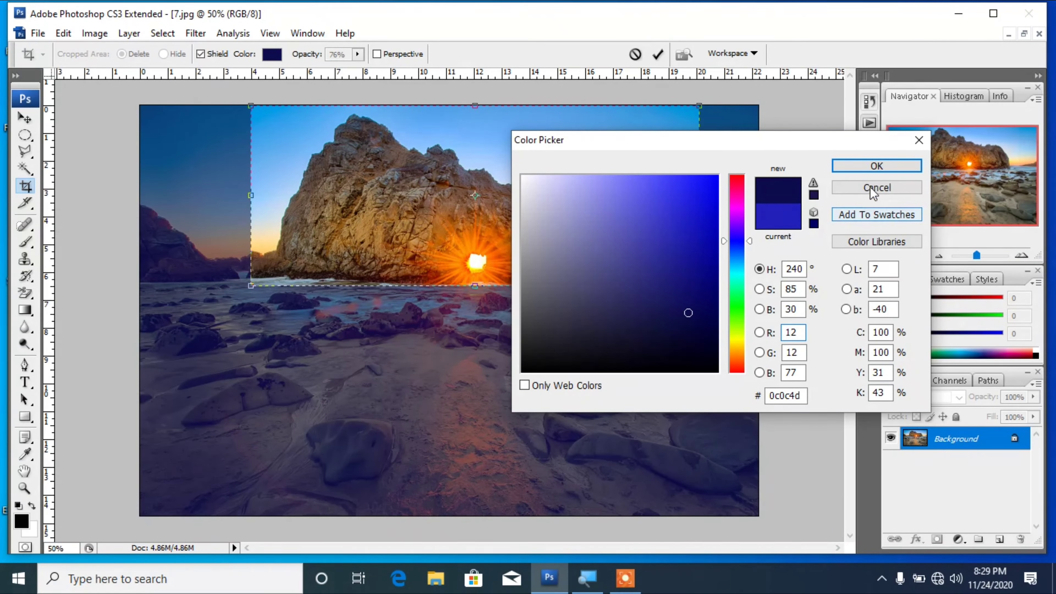
pyautogui.click(875, 166)
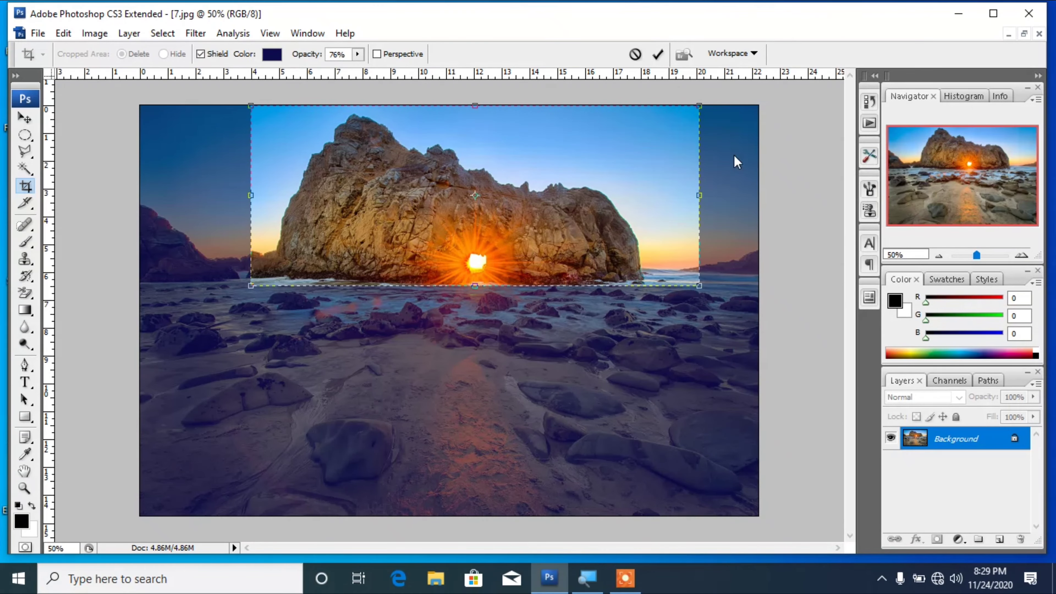
# Step: Shift the crop frame slightly to the left over the large rock, keeping it at the image's top edge, and apply the crop
pyautogui.moveTo(480, 204); pyautogui.dragTo(475, 204)
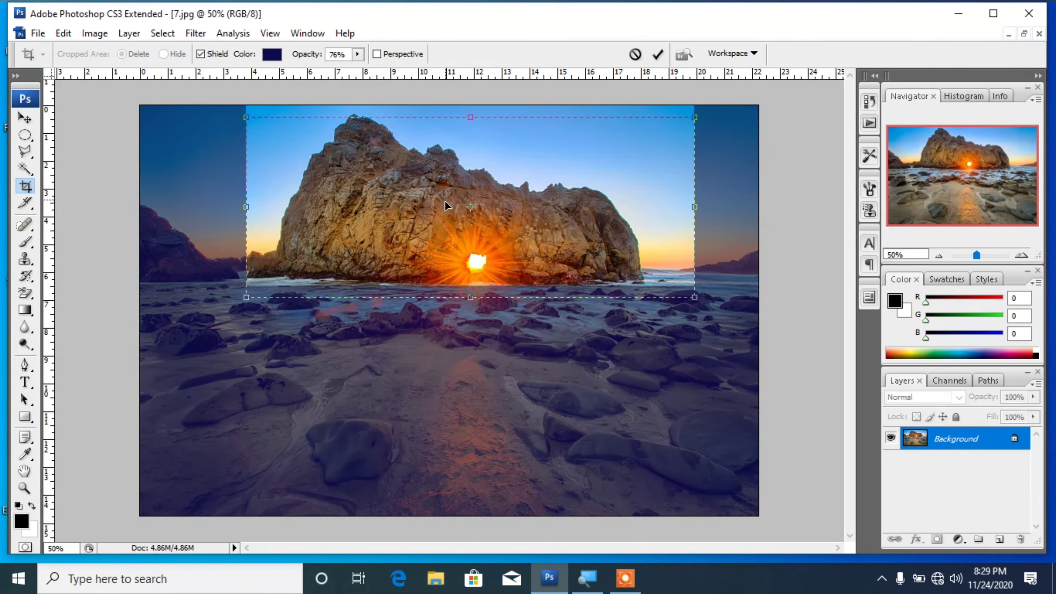
pyautogui.moveTo(445, 204); pyautogui.dragTo(431, 173)
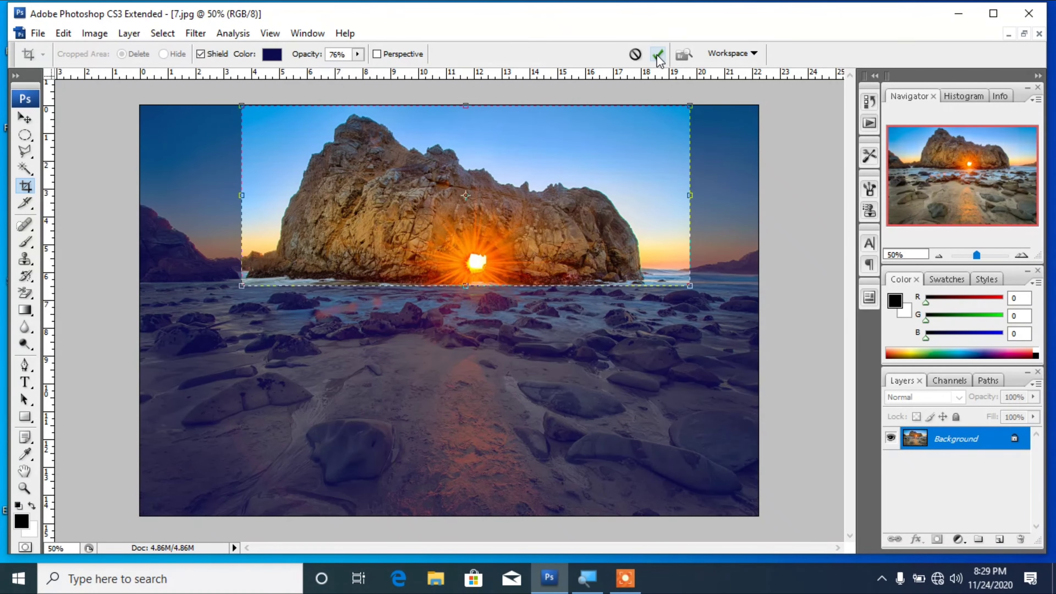
pyautogui.click(657, 55)
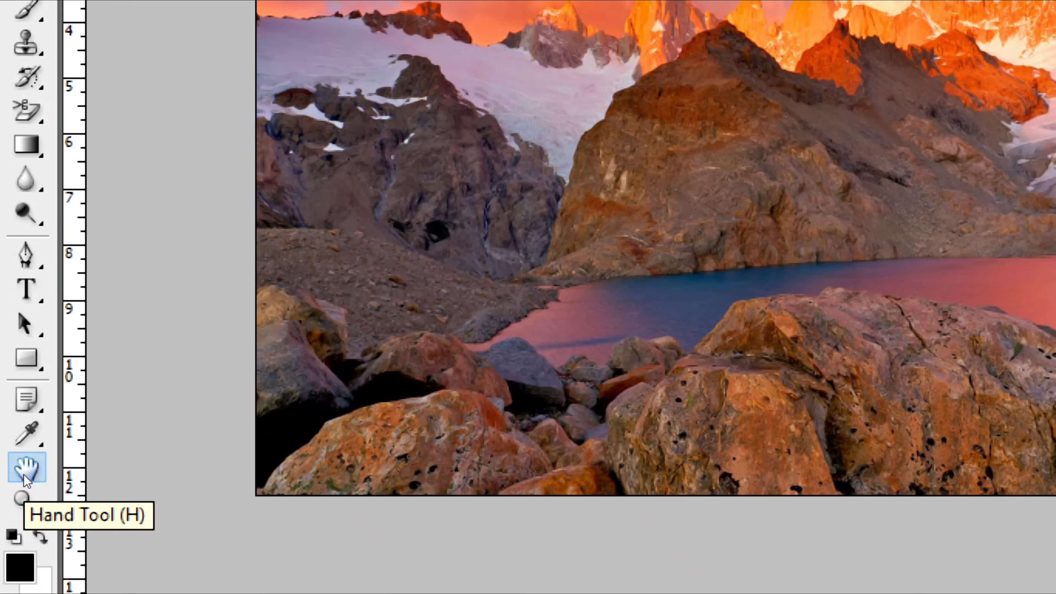
# Step: Zoom the mountain photo to 200% and examine its peaks, glacier, lake and sky with the Hand tool
pyautogui.click(24, 473)
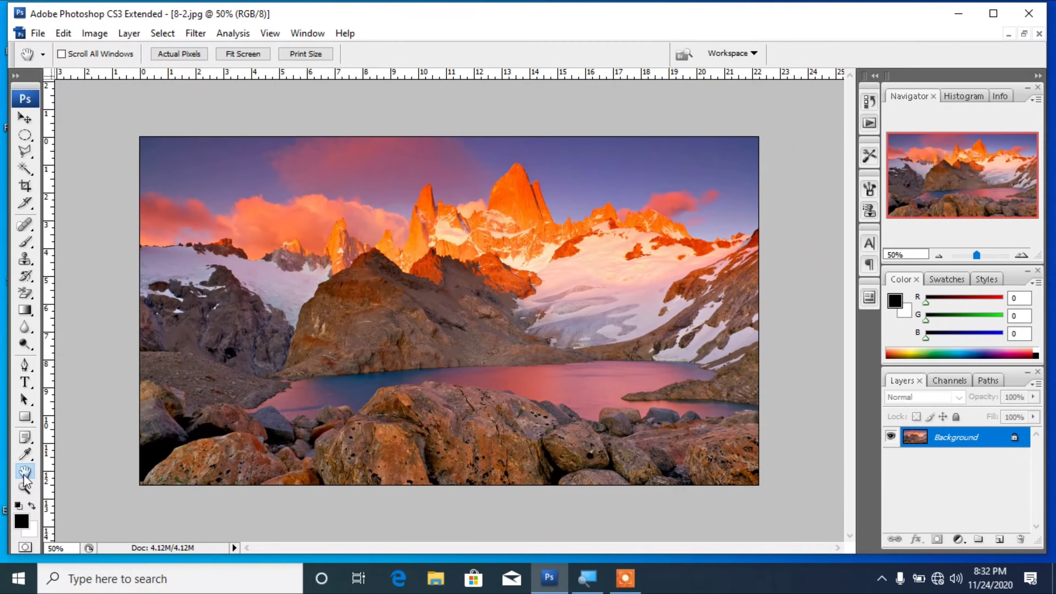
pyautogui.keyDown('ctrl'); pyautogui.click(615, 333); pyautogui.keyUp('ctrl')
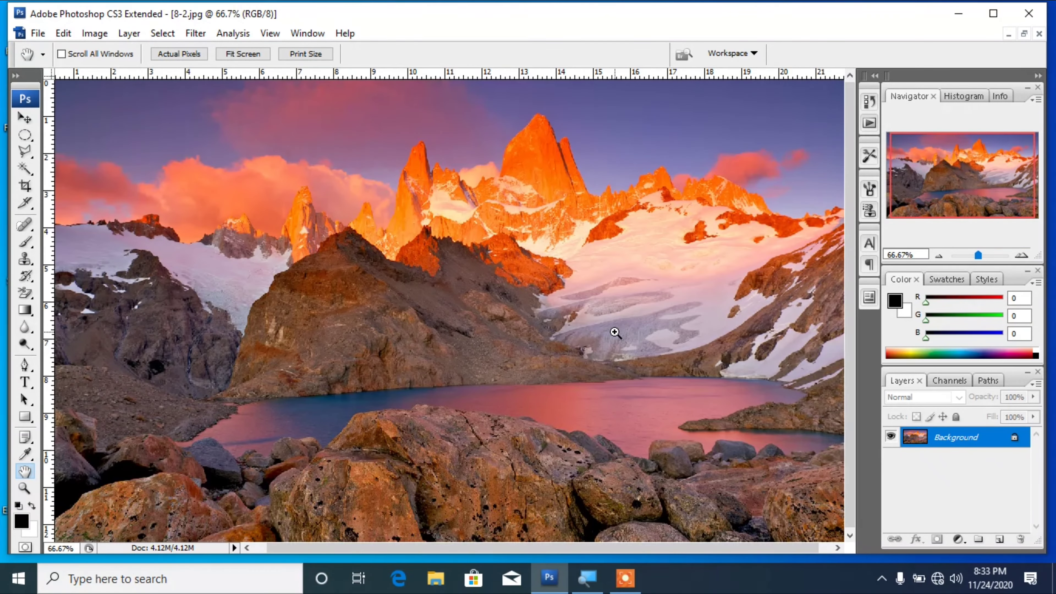
pyautogui.keyDown('ctrl'); pyautogui.click(614, 332); pyautogui.keyUp('ctrl')
pyautogui.keyDown('ctrl'); pyautogui.click(615, 332); pyautogui.keyUp('ctrl')
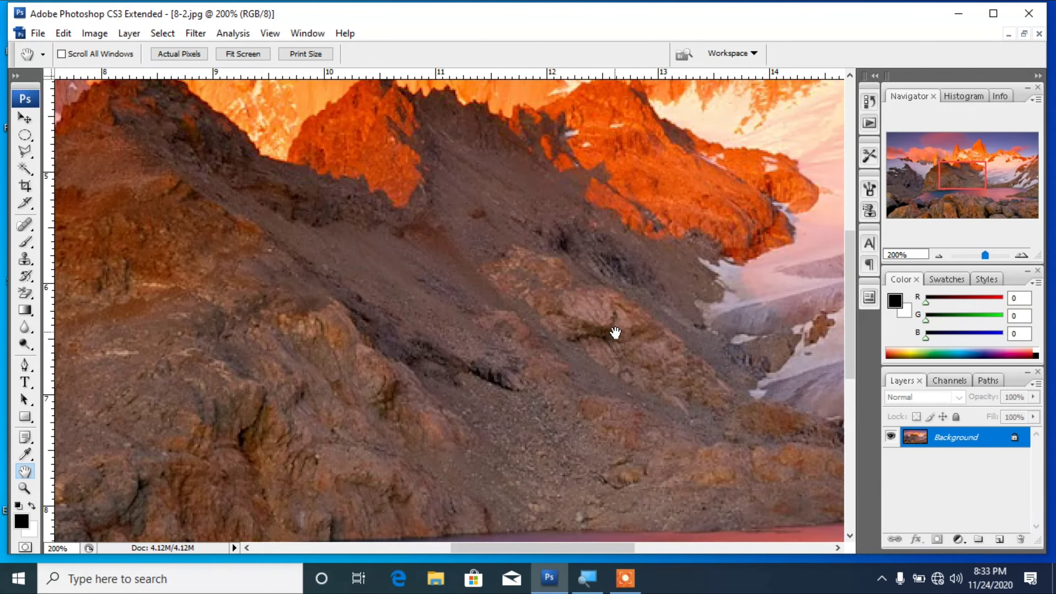
pyautogui.moveTo(577, 242); pyautogui.dragTo(476, 318)
pyautogui.moveTo(574, 200); pyautogui.dragTo(538, 240)
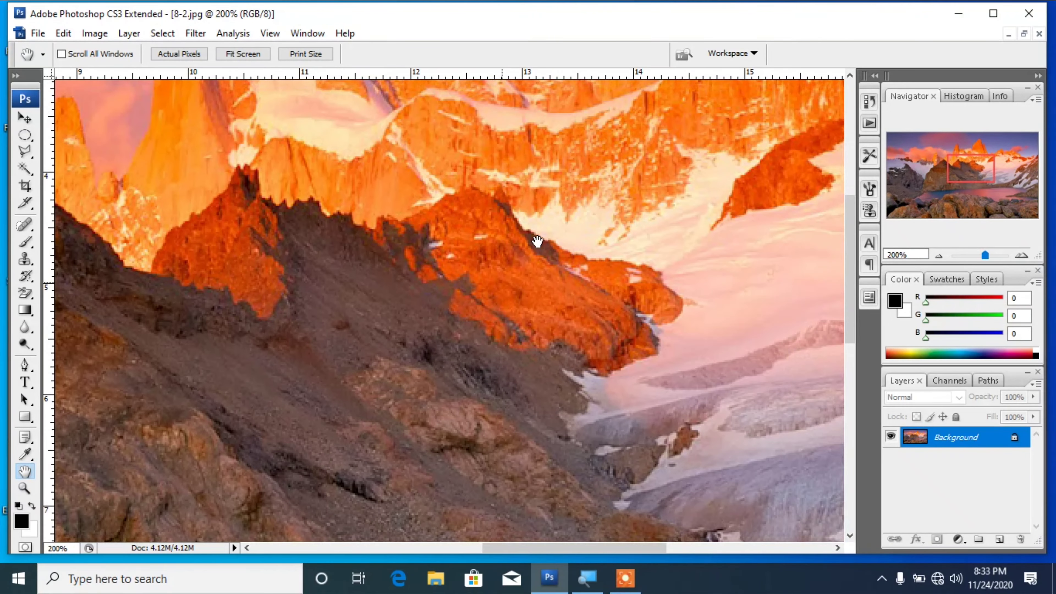
pyautogui.moveTo(583, 177); pyautogui.dragTo(554, 284)
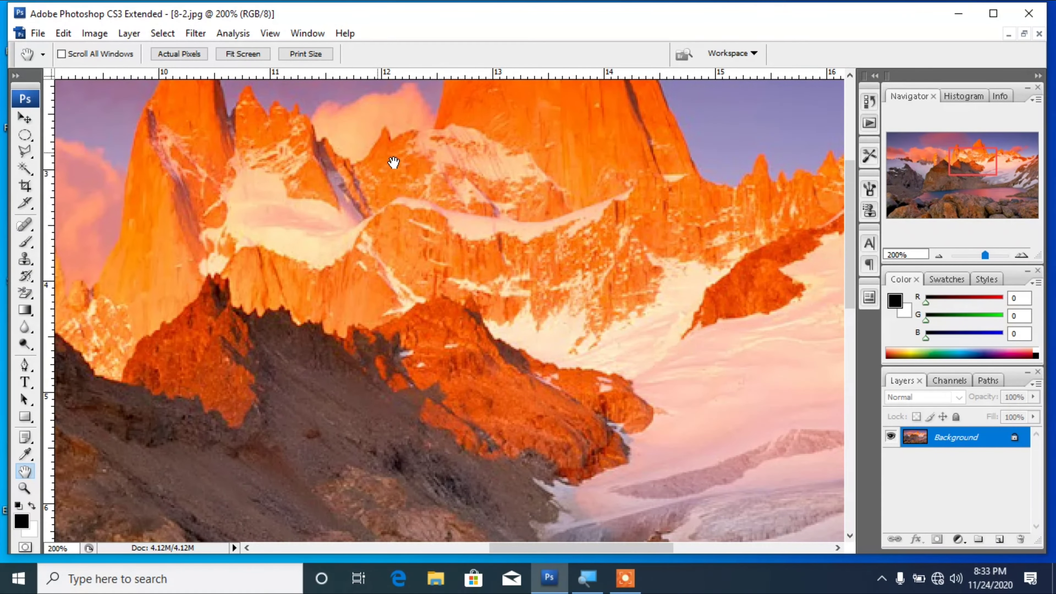
pyautogui.moveTo(394, 160); pyautogui.dragTo(526, 224)
pyautogui.moveTo(306, 184); pyautogui.dragTo(412, 243)
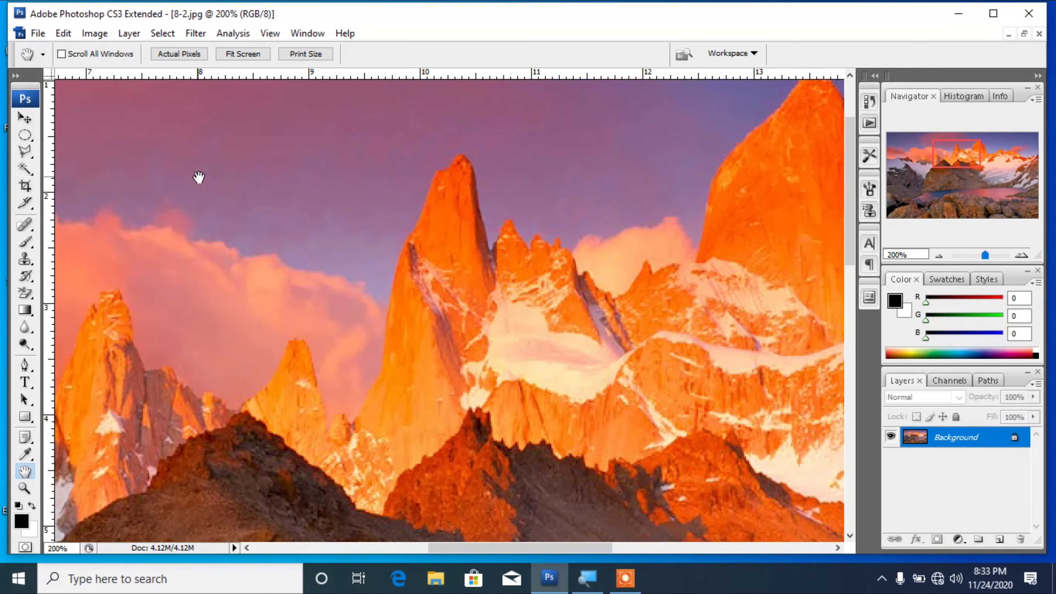
pyautogui.moveTo(199, 177); pyautogui.dragTo(301, 234)
pyautogui.moveTo(198, 238)
pyautogui.mouseDown()
pyautogui.moveTo(330, 292)
pyautogui.moveTo(361, 250)
pyautogui.moveTo(366, 217)
pyautogui.mouseUp()
pyautogui.moveTo(73, 503); pyautogui.dragTo(256, 280)
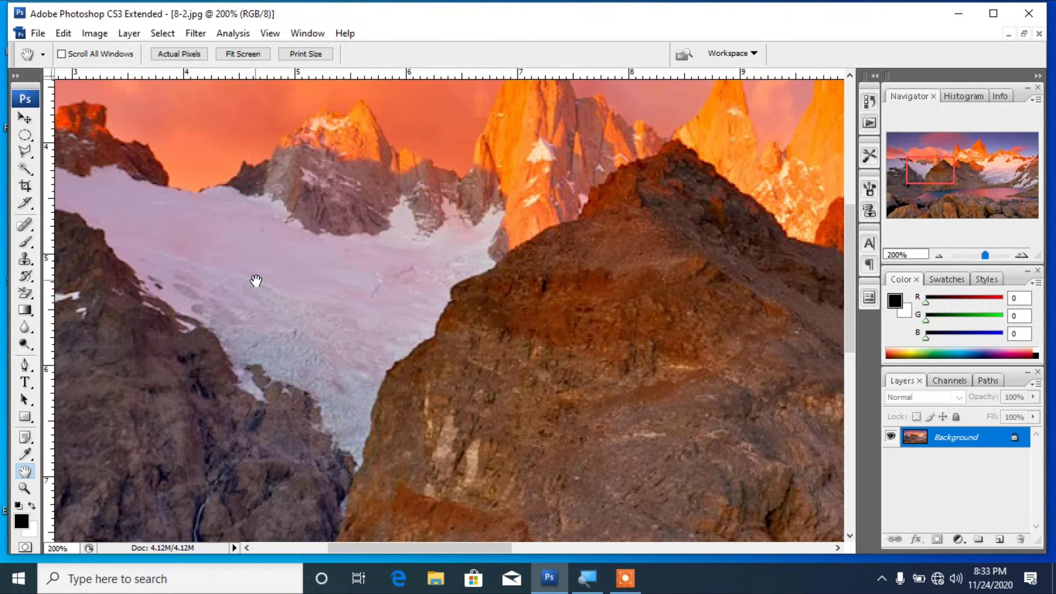
pyautogui.moveTo(161, 313)
pyautogui.mouseDown()
pyautogui.moveTo(235, 168)
pyautogui.moveTo(161, 250)
pyautogui.mouseUp()
pyautogui.moveTo(479, 445); pyautogui.dragTo(458, 425)
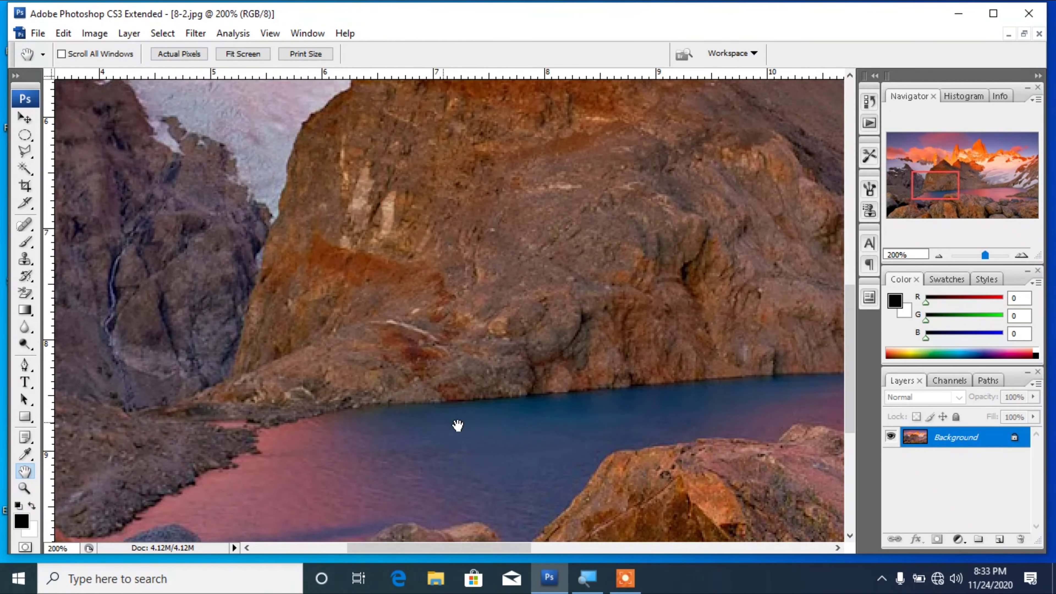
pyautogui.moveTo(600, 377)
pyautogui.mouseDown()
pyautogui.moveTo(530, 351)
pyautogui.moveTo(441, 345)
pyautogui.mouseUp()
pyautogui.moveTo(667, 358); pyautogui.dragTo(466, 369)
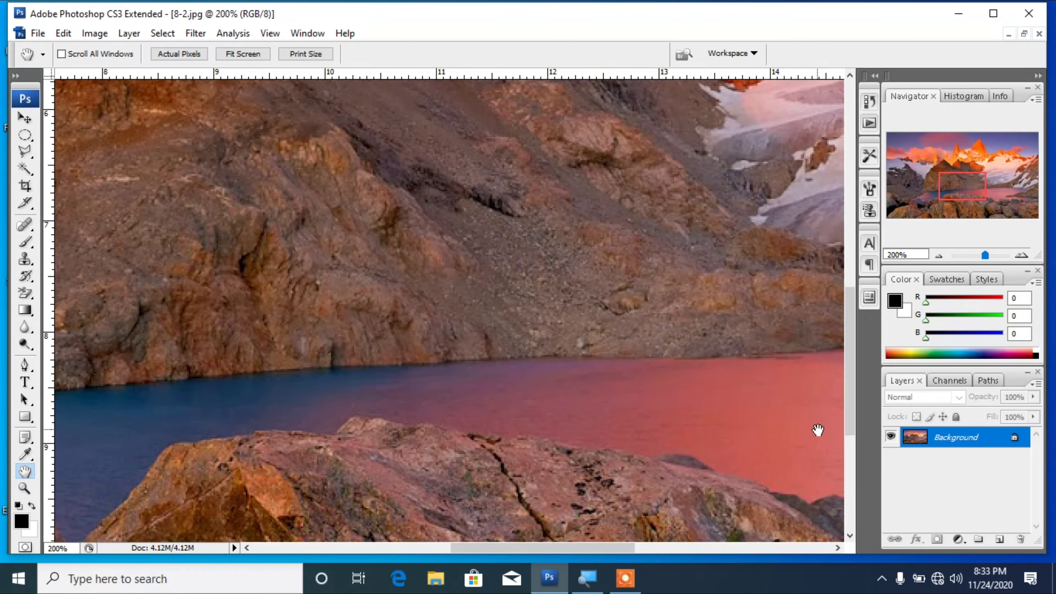
pyautogui.moveTo(818, 431)
pyautogui.mouseDown()
pyautogui.moveTo(632, 436)
pyautogui.moveTo(607, 420)
pyautogui.mouseUp()
pyautogui.moveTo(810, 349); pyautogui.dragTo(596, 386)
pyautogui.moveTo(638, 237); pyautogui.dragTo(602, 375)
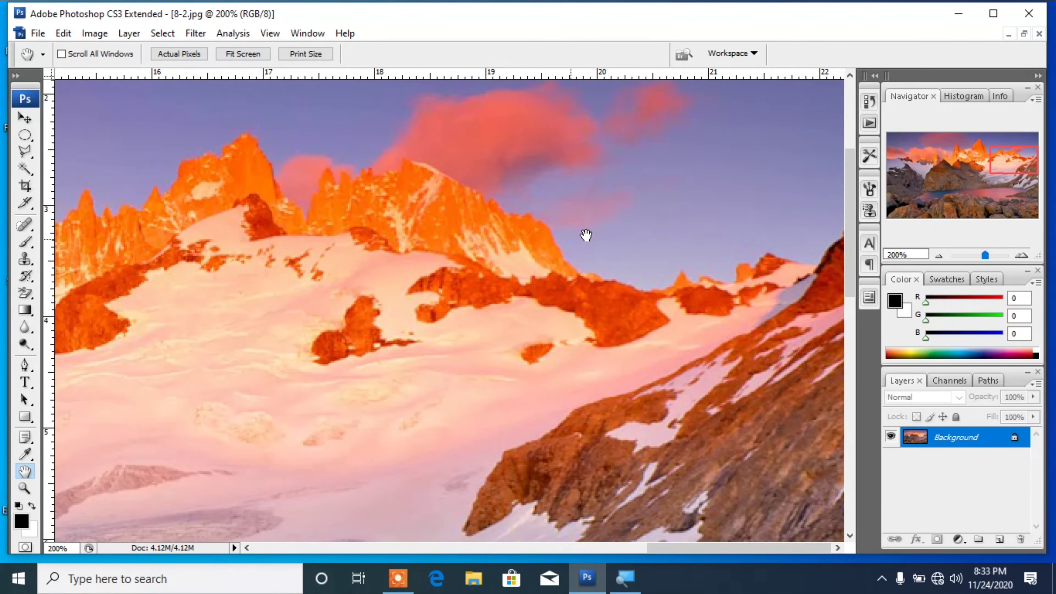
pyautogui.moveTo(393, 196)
pyautogui.mouseDown()
pyautogui.moveTo(474, 233)
pyautogui.moveTo(757, 476)
pyautogui.mouseUp()
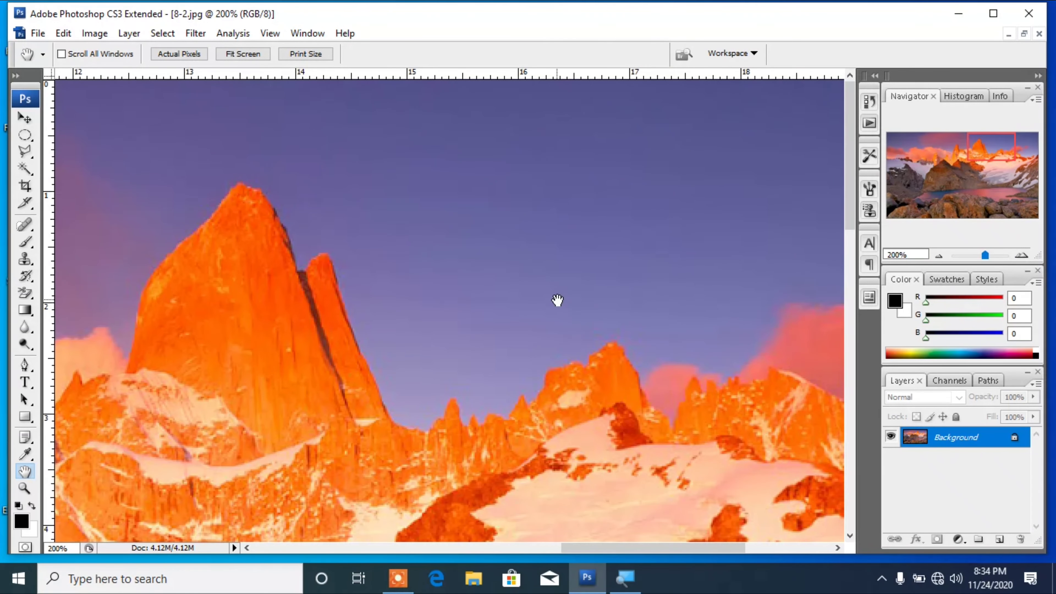
pyautogui.moveTo(293, 264); pyautogui.dragTo(525, 470)
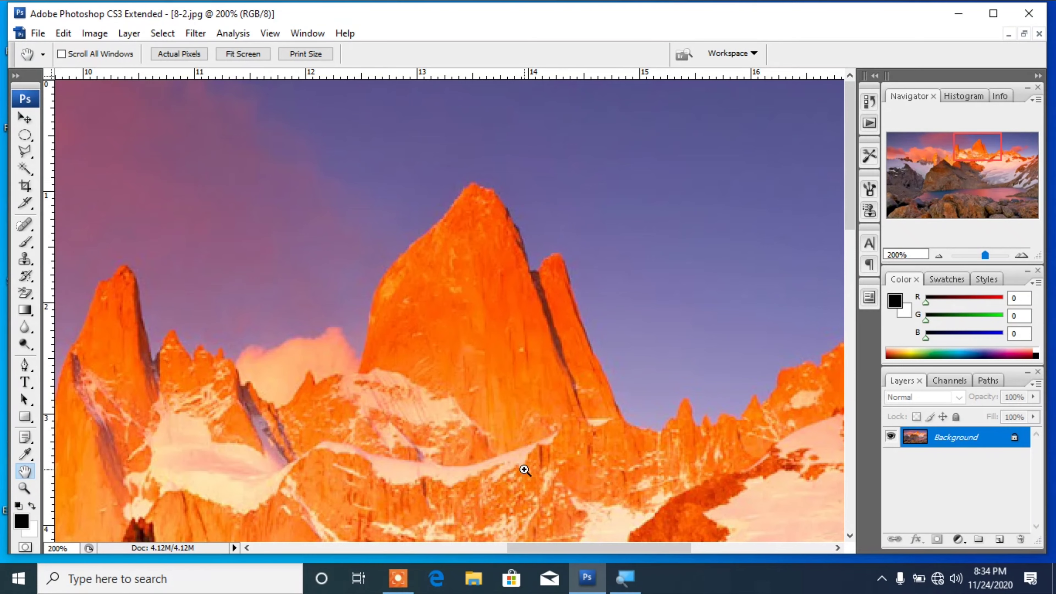
# Step: Zoom the mountain photo back out to 50% so the whole image fits in view
pyautogui.hotkey('ctrl', '-')
pyautogui.hotkey('ctrl', '-')
pyautogui.hotkey('ctrl', '-')
pyautogui.hotkey('ctrl', '-')
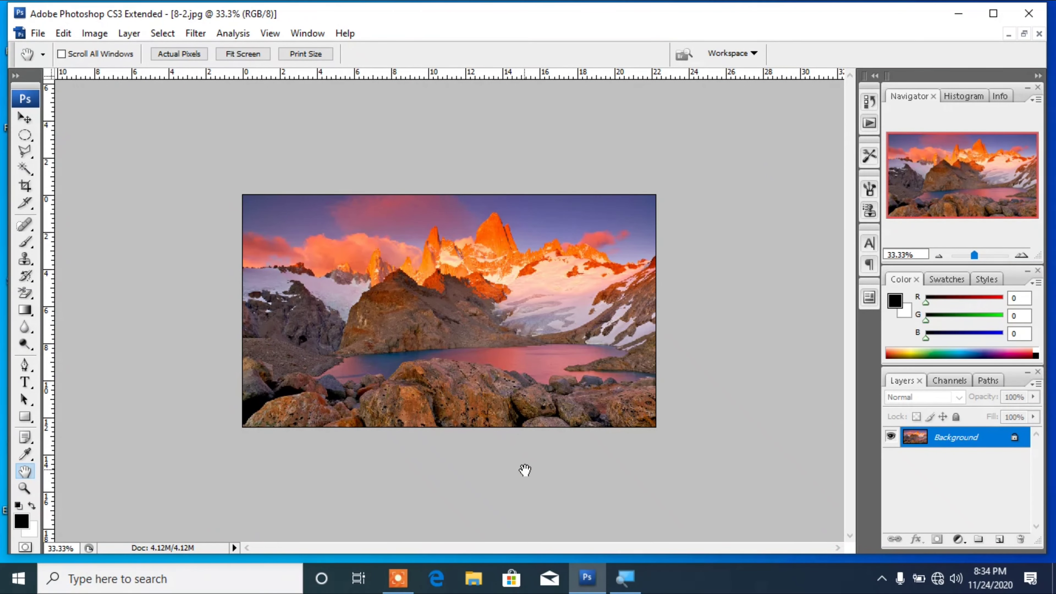
pyautogui.hotkey('ctrl', '+')
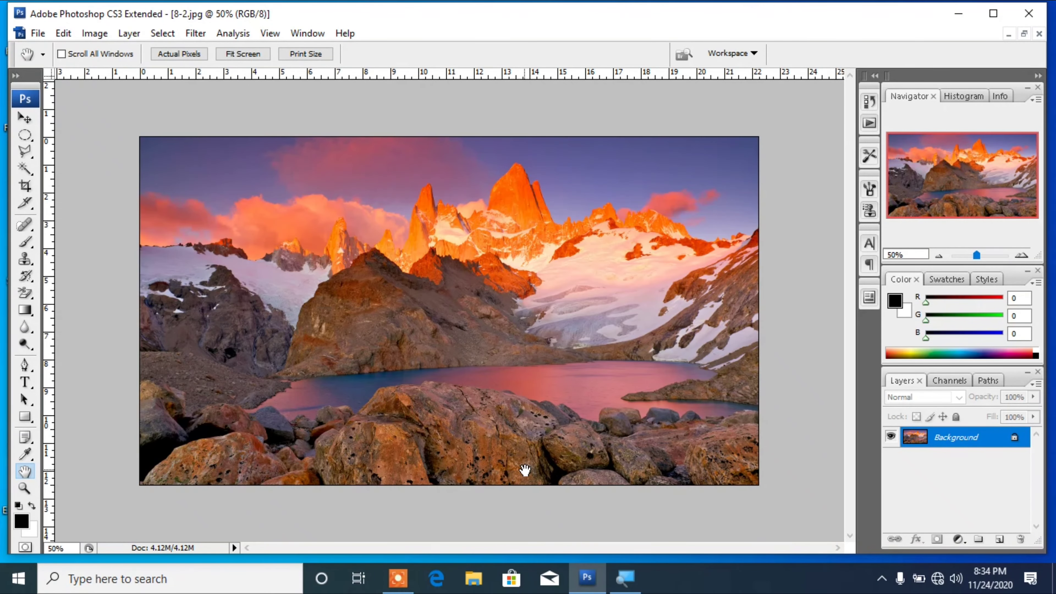